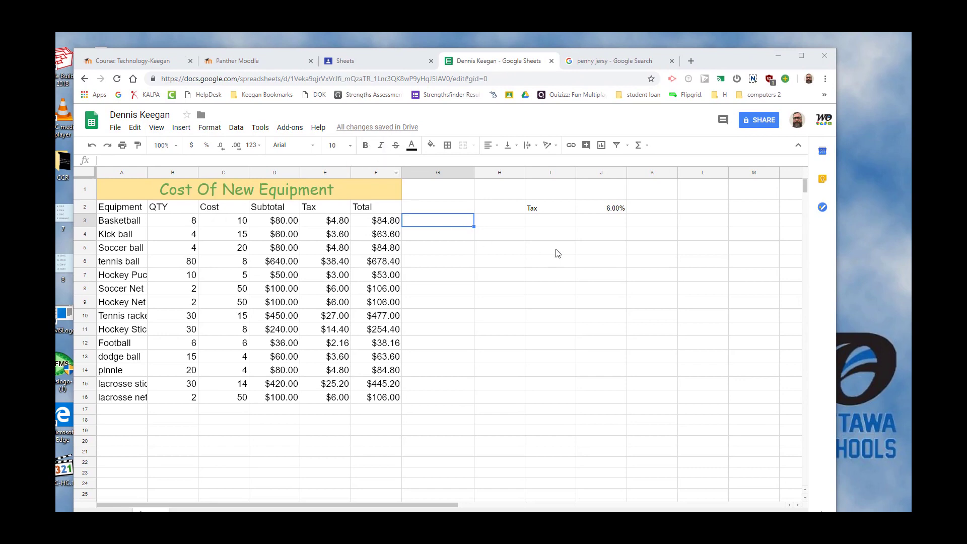
Step: Replace the tax rate in cell J2 with .06
{"action": "left_click", "coordinate": [546, 208]}
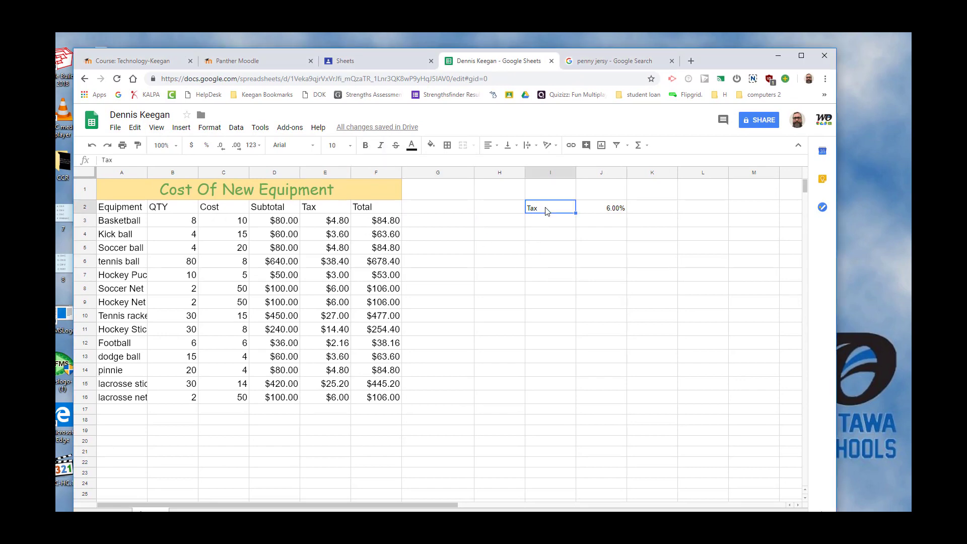
{"action": "left_click", "coordinate": [591, 212]}
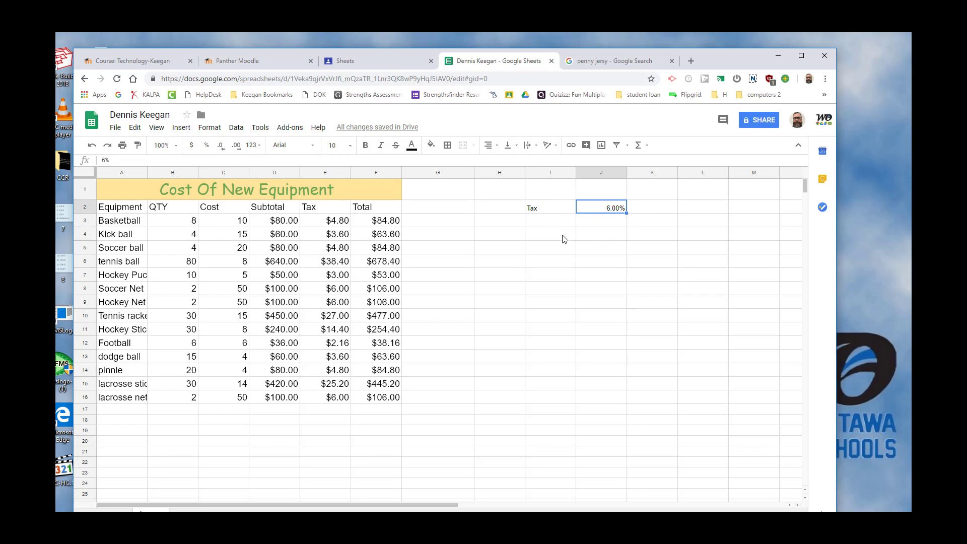
{"action": "key", "text": "Delete"}
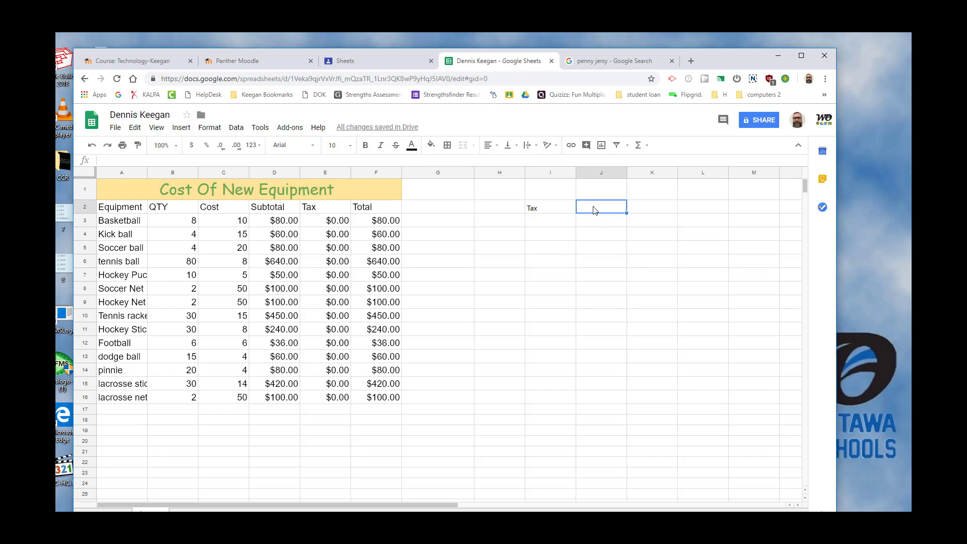
{"action": "type", "text": ".06"}
{"action": "left_click", "coordinate": [483, 234]}
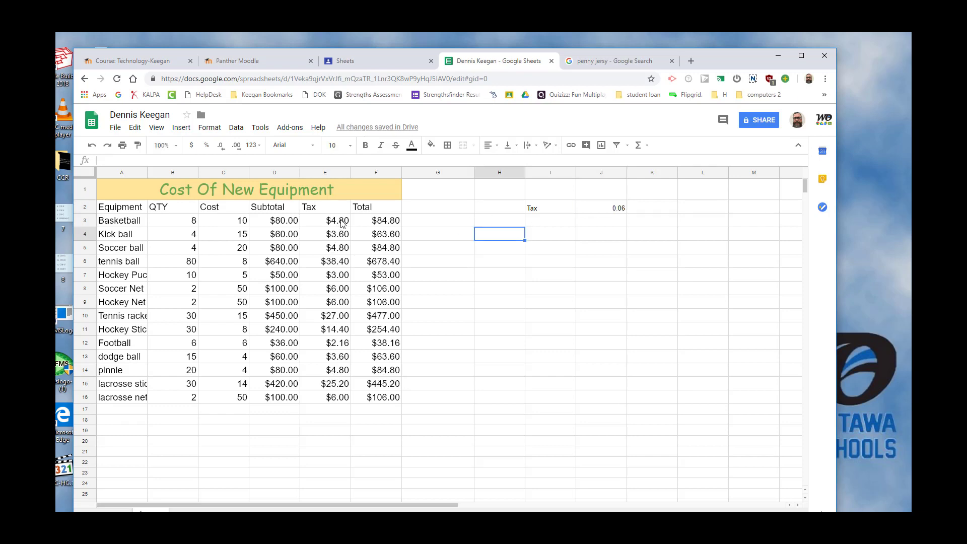
Step: Clear the existing formulas from the Tax column, cells E3 through E16
{"action": "left_click", "coordinate": [340, 226]}
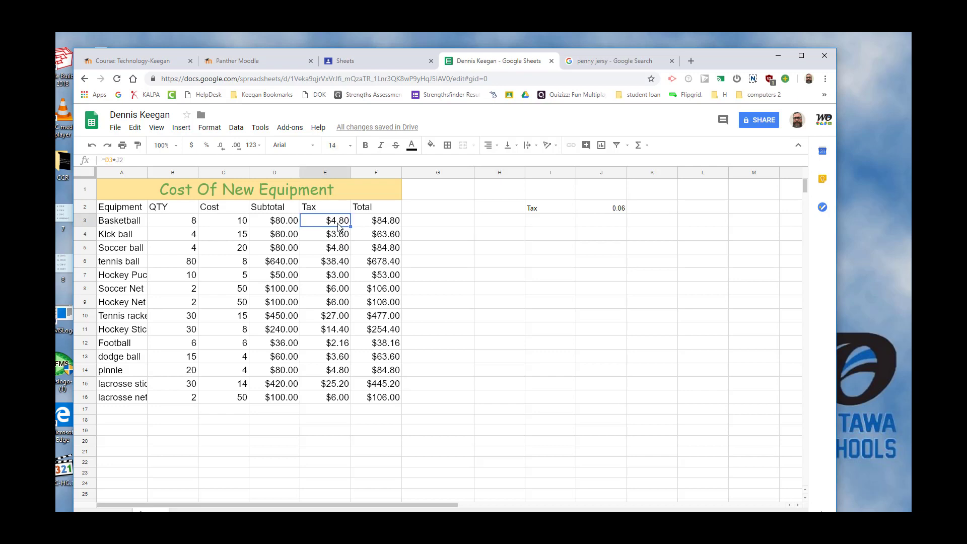
{"action": "left_click_drag", "start_coordinate": [339, 227], "coordinate": [333, 403]}
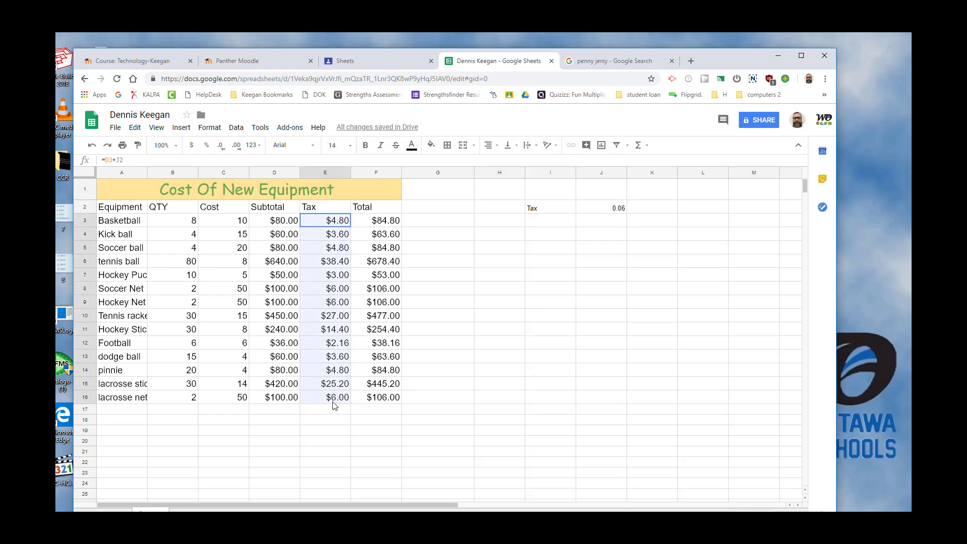
{"action": "key", "text": "Delete"}
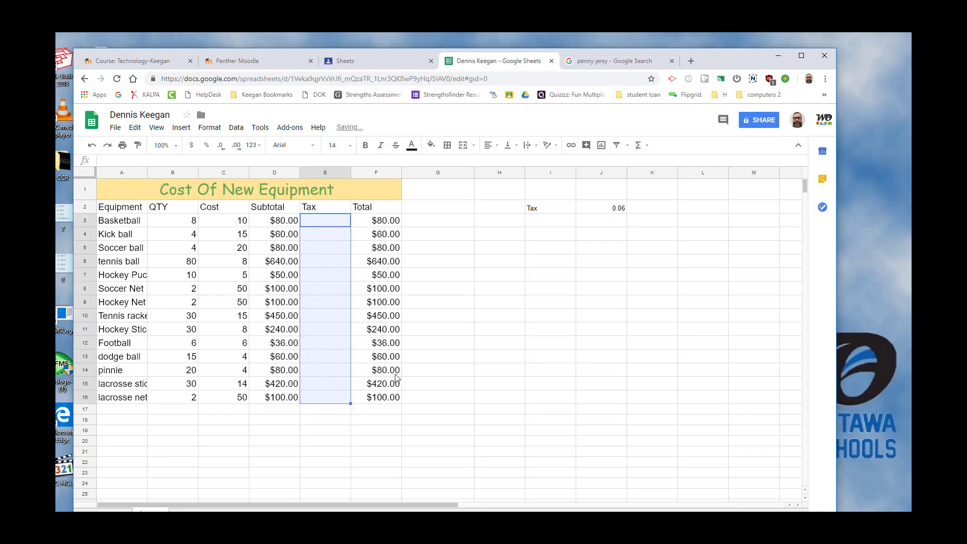
{"action": "left_click", "coordinate": [457, 224]}
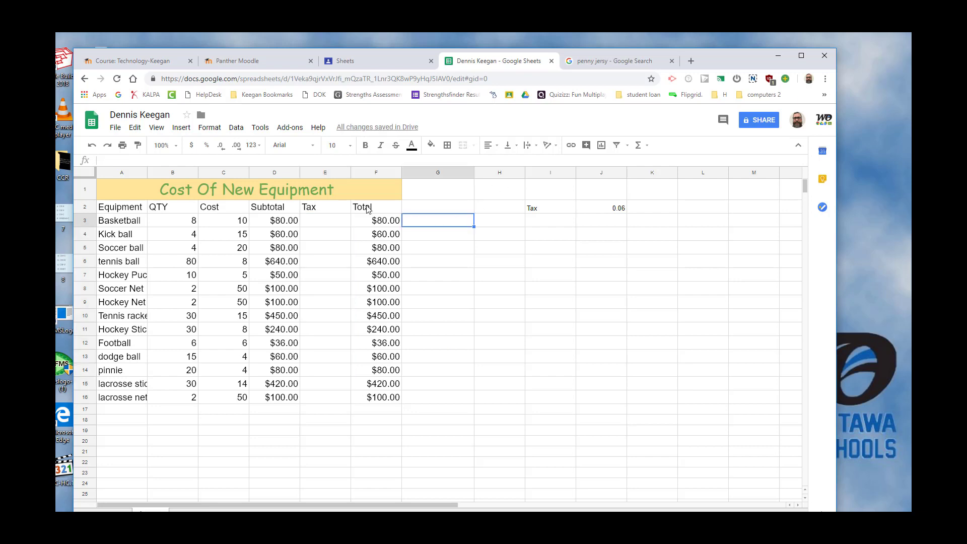
Step: Enter the formula =D3*.06 in cell E3 to calculate the tax on the Basketball subtotal
{"action": "left_click", "coordinate": [333, 223]}
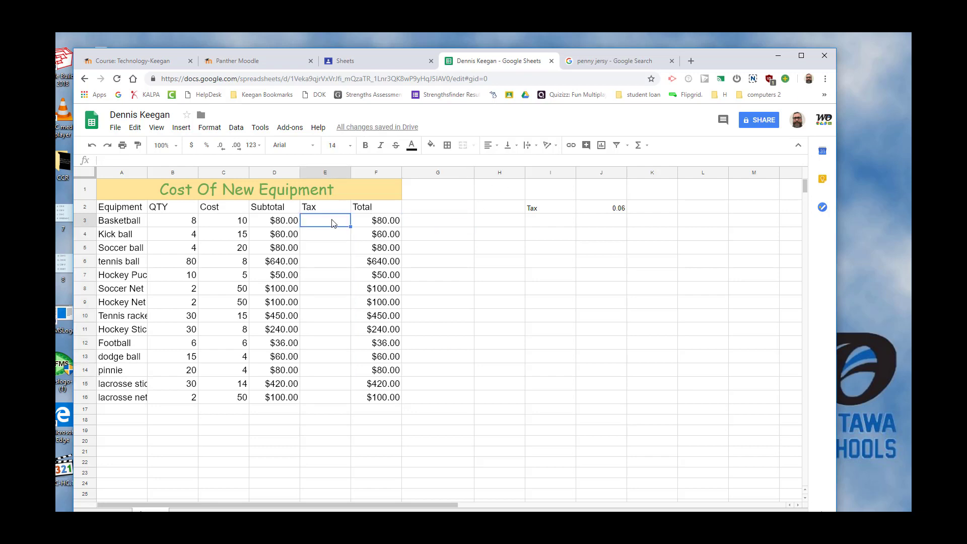
{"action": "type", "text": "="}
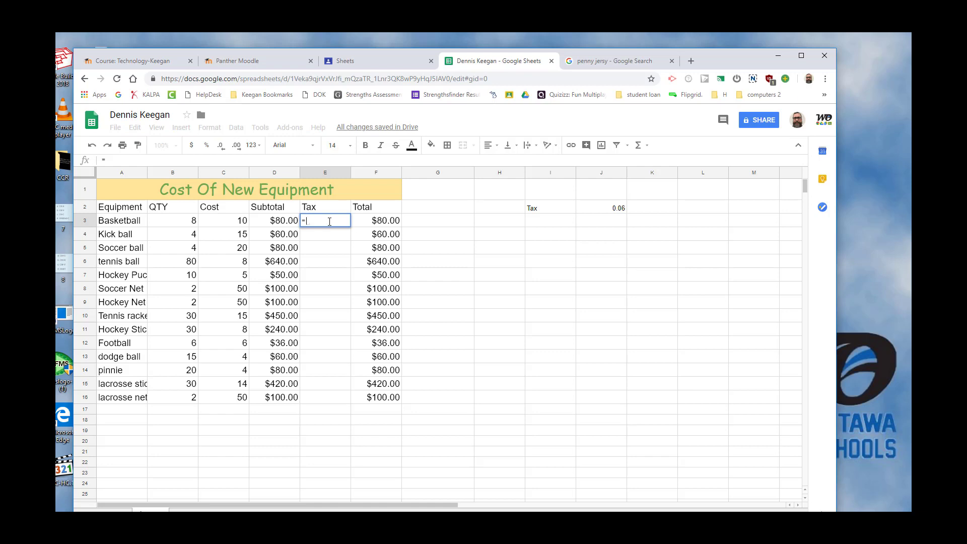
{"action": "left_click", "coordinate": [282, 222]}
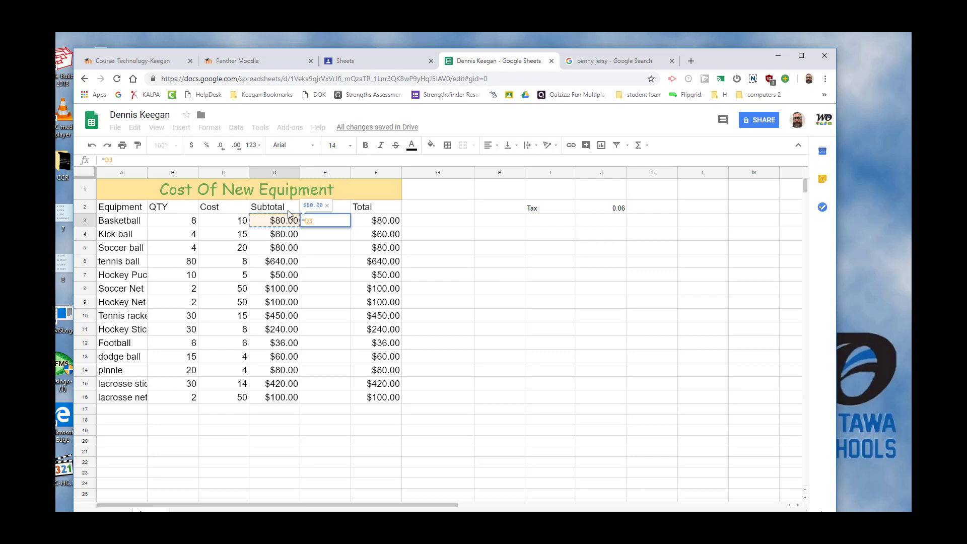
{"action": "type", "text": "*"}
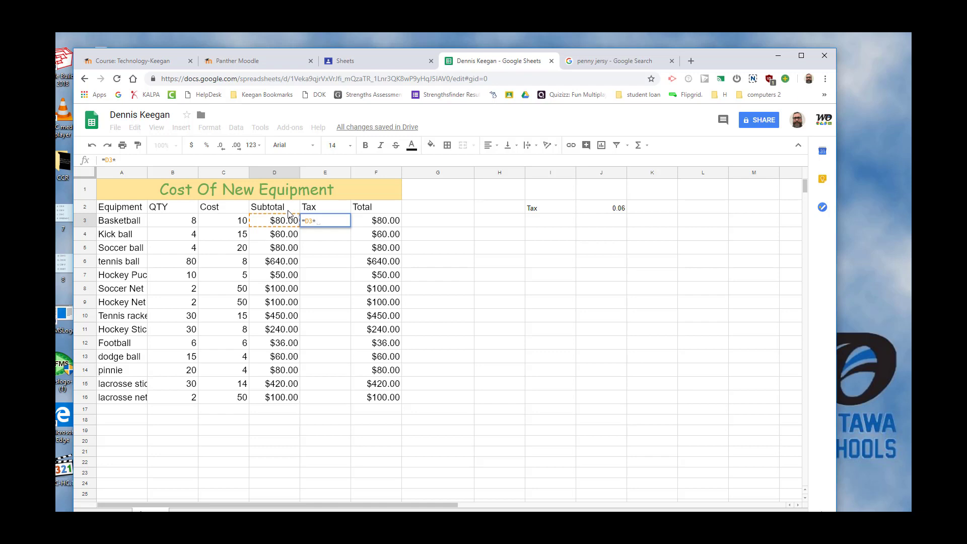
{"action": "type", "text": ".06"}
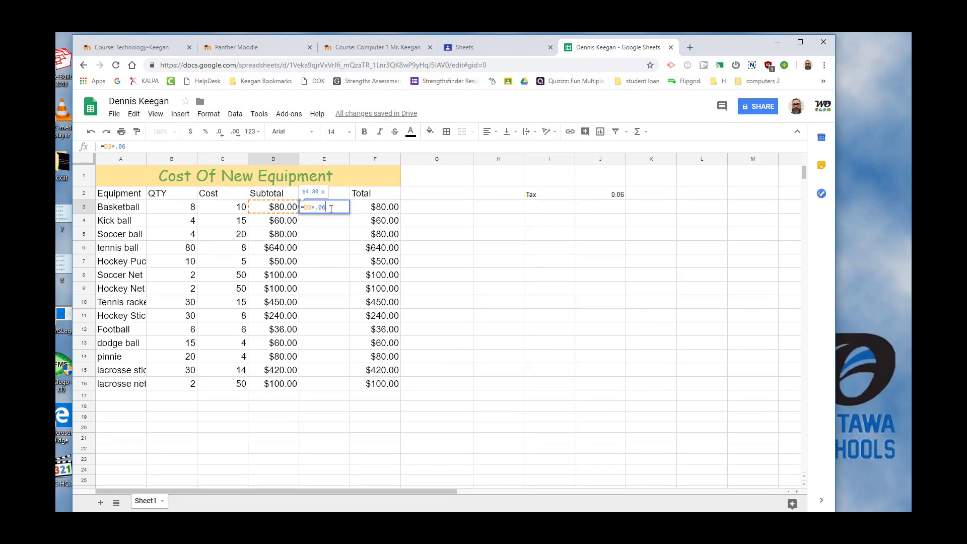
{"action": "key", "text": "Return"}
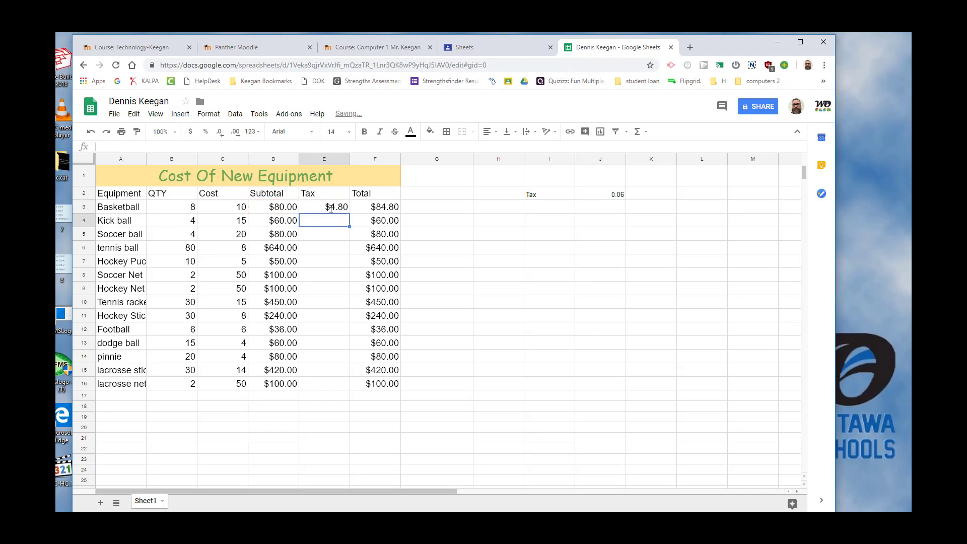
Step: Fill the tax formula from E3 down the Tax column through row 16
{"action": "left_click", "coordinate": [331, 210]}
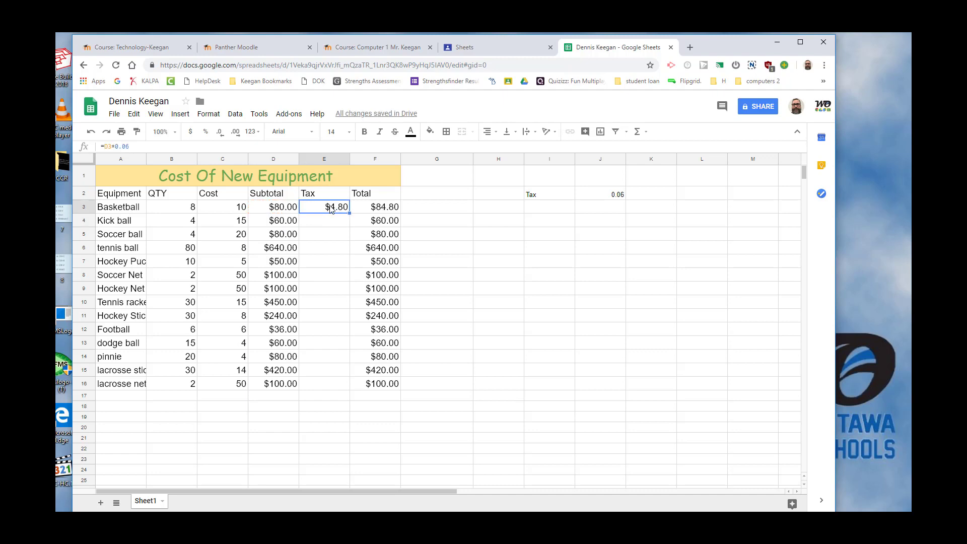
{"action": "left_click_drag", "start_coordinate": [350, 213], "coordinate": [349, 223]}
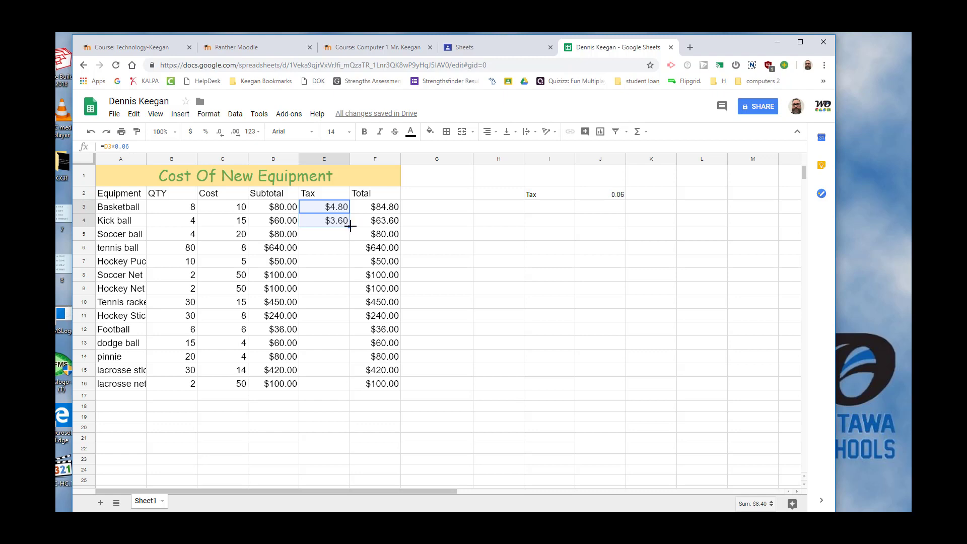
{"action": "left_click_drag", "start_coordinate": [349, 227], "coordinate": [333, 389]}
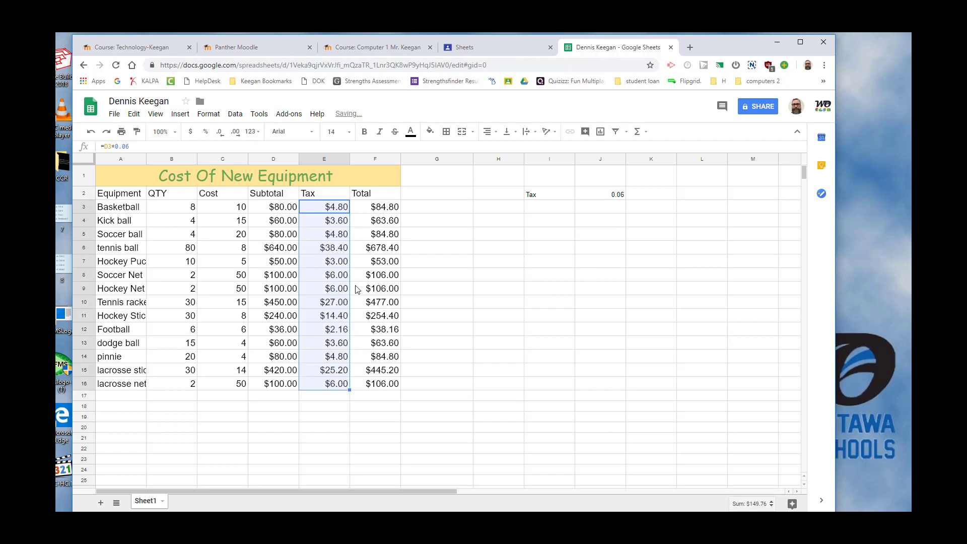
{"action": "left_click", "coordinate": [321, 418]}
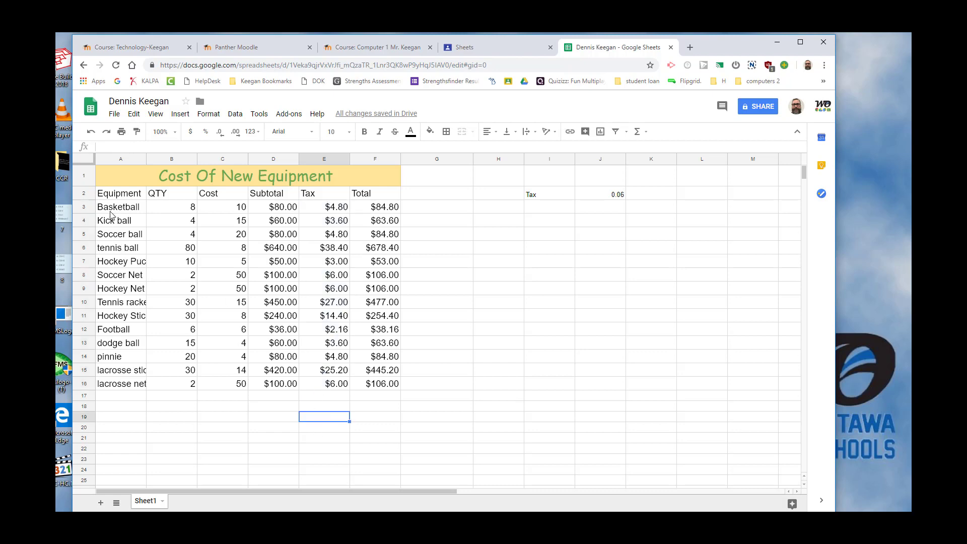
Step: Auto-fit the Equipment column so that the full item names fit
{"action": "mouse_move", "coordinate": [111, 210]}
{"action": "left_mouse_down"}
{"action": "mouse_move", "coordinate": [376, 247]}
{"action": "mouse_move", "coordinate": [367, 384]}
{"action": "left_mouse_up"}
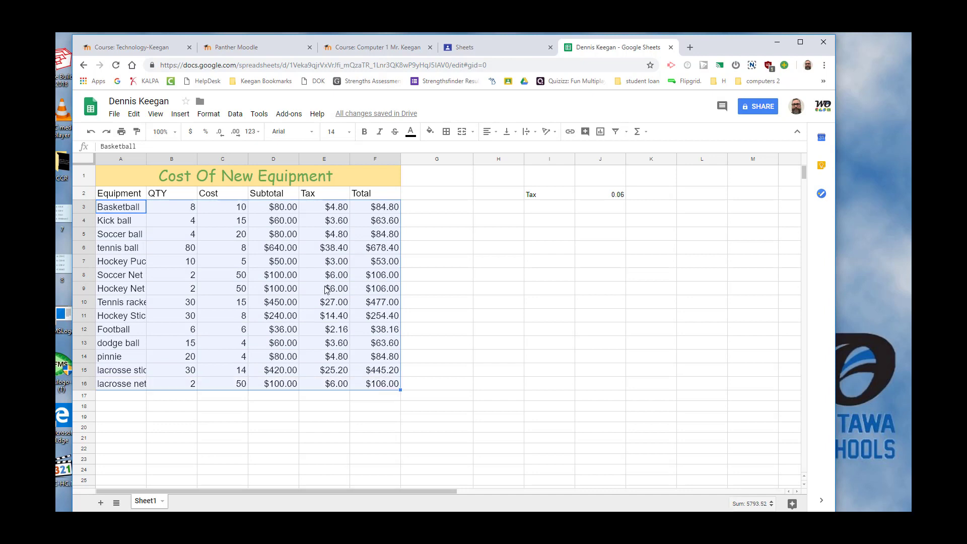
{"action": "double_click", "coordinate": [146, 159]}
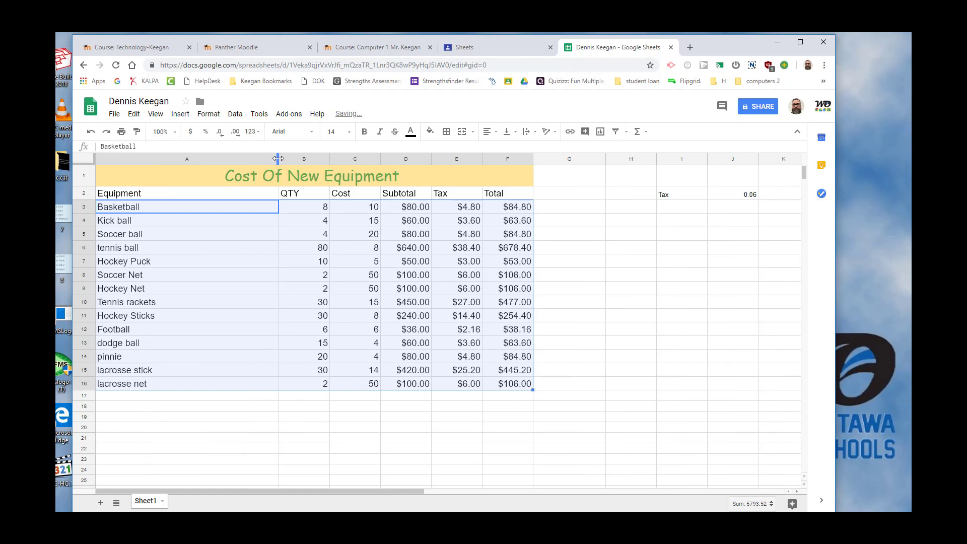
{"action": "left_click_drag", "start_coordinate": [279, 160], "coordinate": [185, 161]}
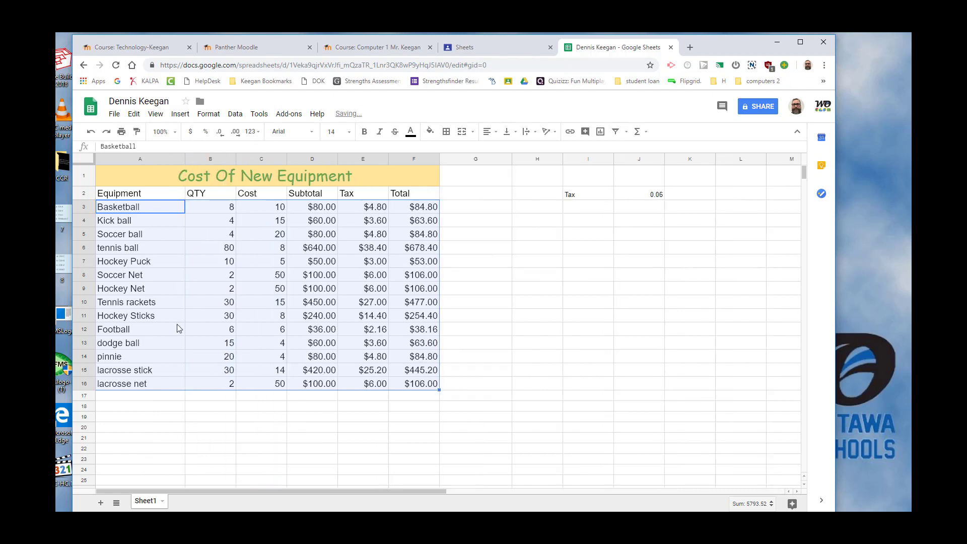
{"action": "left_click", "coordinate": [193, 420]}
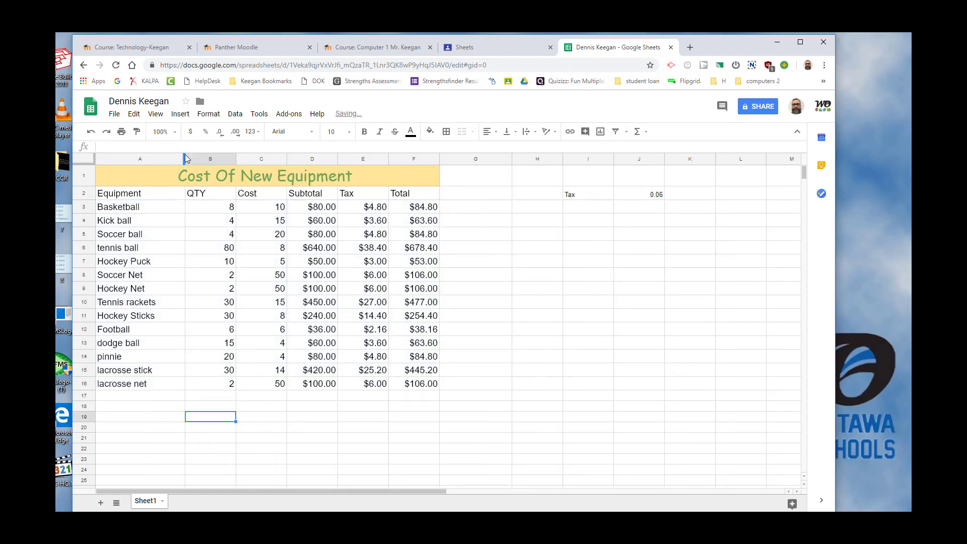
{"action": "key", "text": "ctrl+z"}
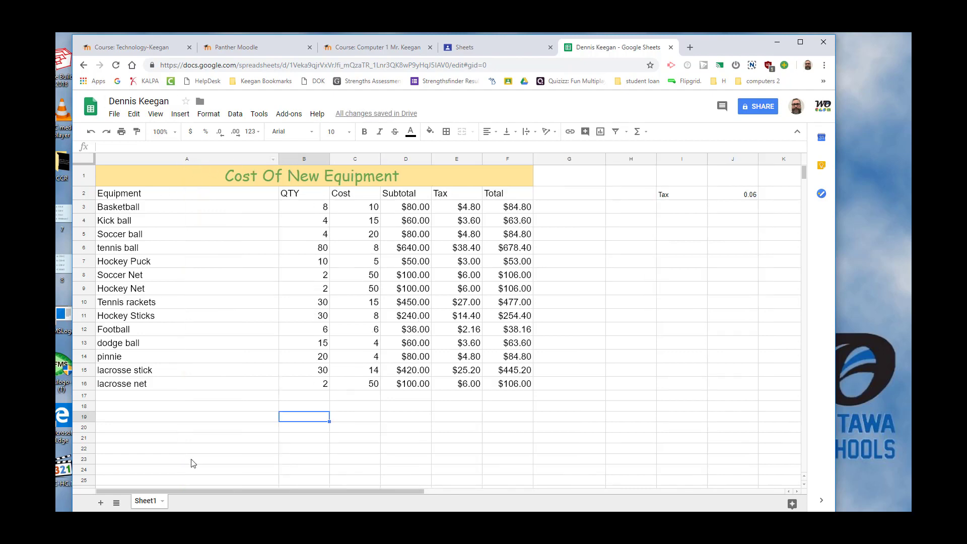
{"action": "left_click", "coordinate": [304, 451]}
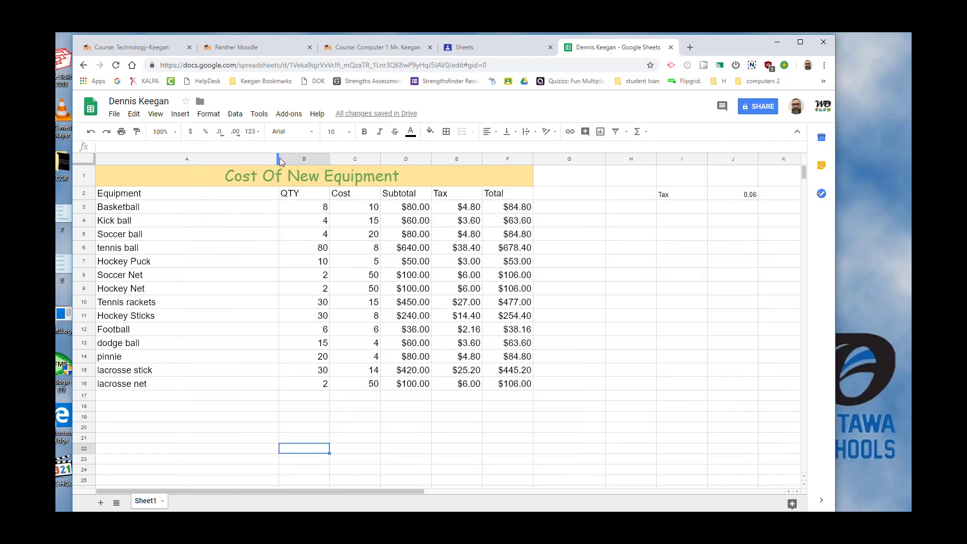
Step: Narrow the Equipment, QTY, Cost, Subtotal, Tax and Total columns so that each closely fits its contents
{"action": "left_click_drag", "start_coordinate": [278, 158], "coordinate": [190, 163]}
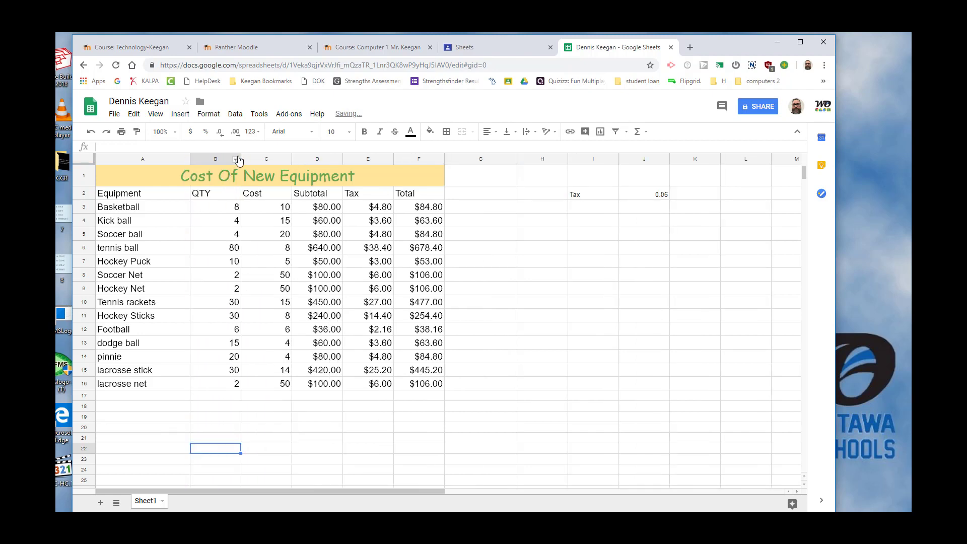
{"action": "left_click_drag", "start_coordinate": [240, 156], "coordinate": [286, 156]}
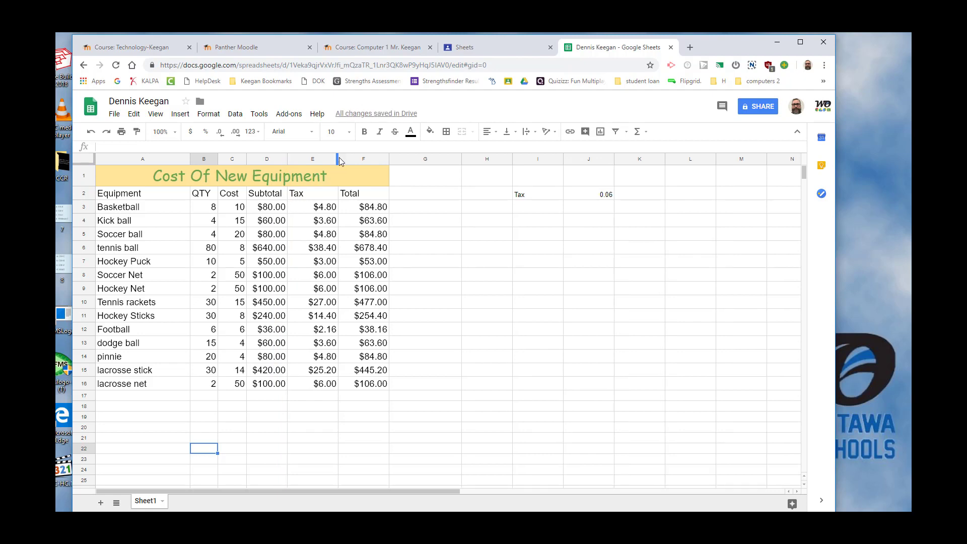
{"action": "left_click_drag", "start_coordinate": [336, 160], "coordinate": [329, 157]}
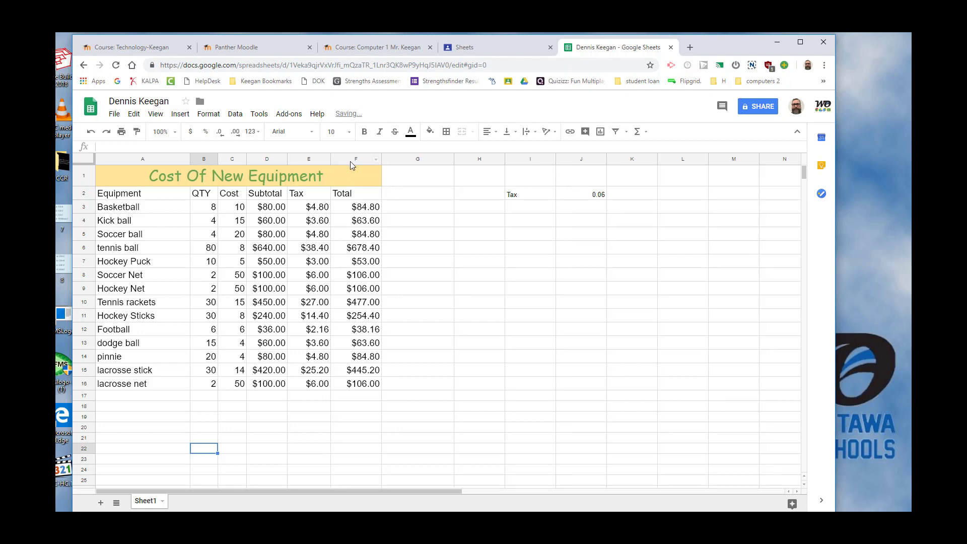
{"action": "left_click_drag", "start_coordinate": [381, 157], "coordinate": [378, 157]}
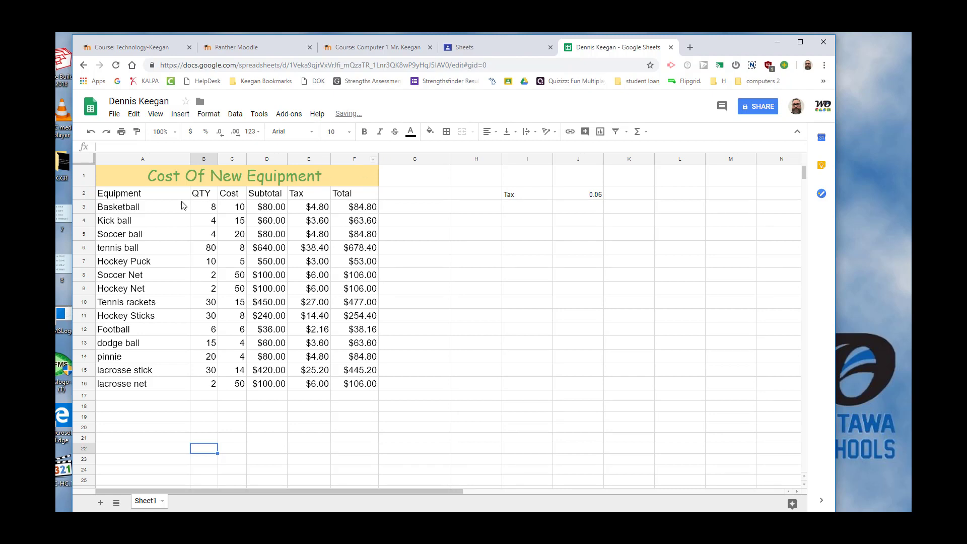
Step: Center the column headers from Equipment to Total in cells A2 through F2
{"action": "left_click_drag", "start_coordinate": [158, 196], "coordinate": [352, 198]}
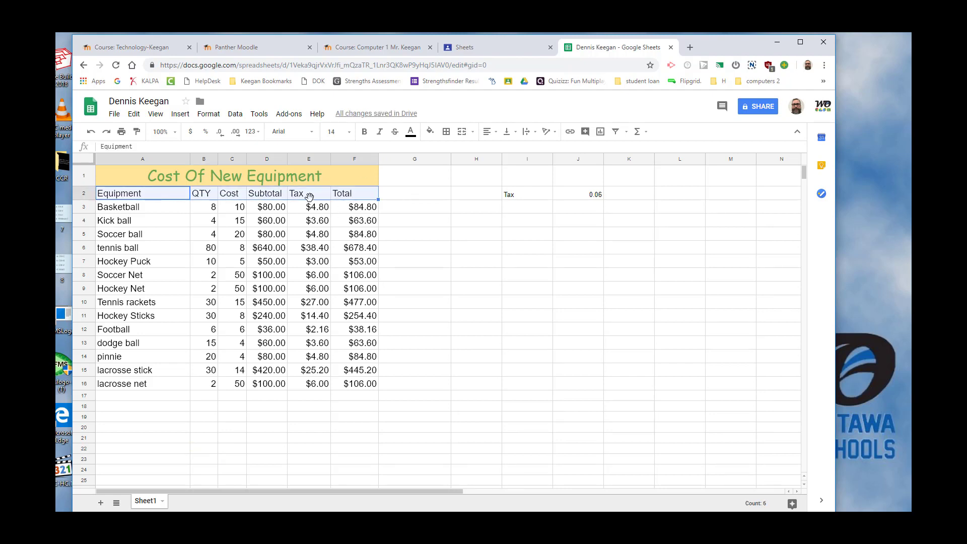
{"action": "left_click", "coordinate": [499, 139]}
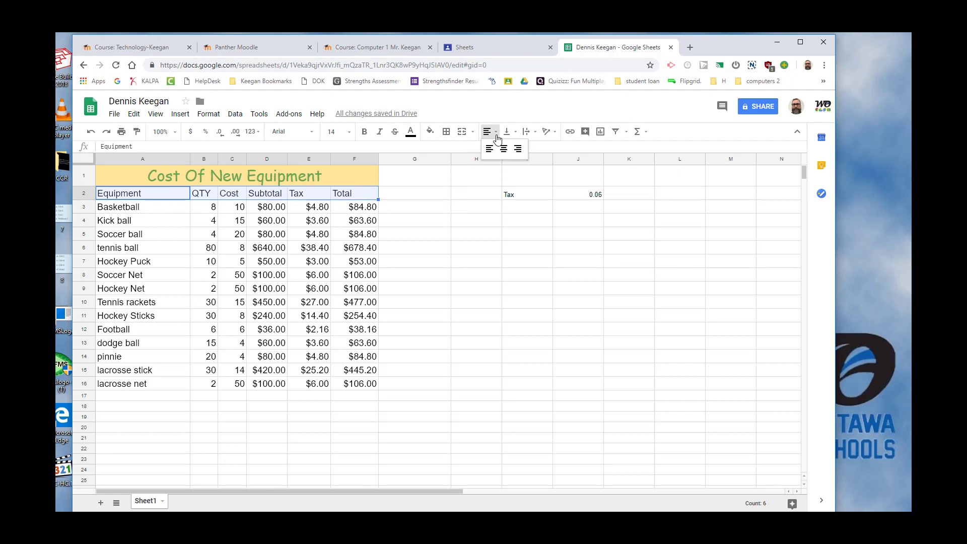
{"action": "left_click", "coordinate": [505, 148]}
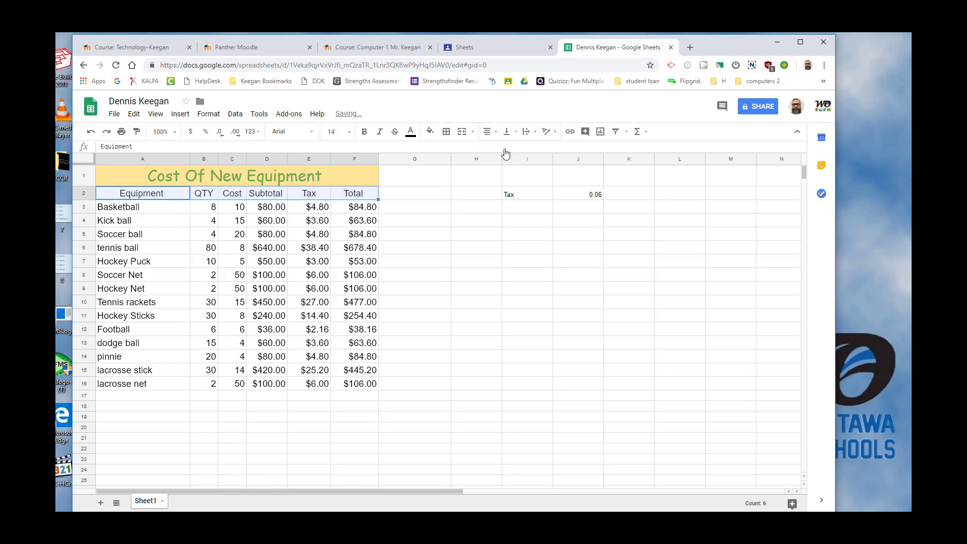
{"action": "left_click", "coordinate": [177, 471]}
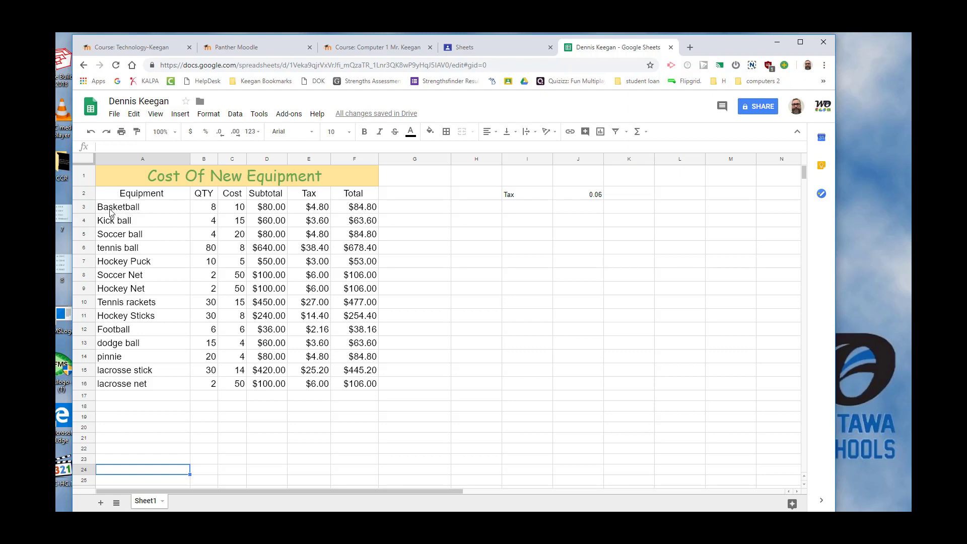
Step: Sort the equipment rows in range A3:F16 by column A in A → Z order
{"action": "left_click_drag", "start_coordinate": [110, 212], "coordinate": [359, 385]}
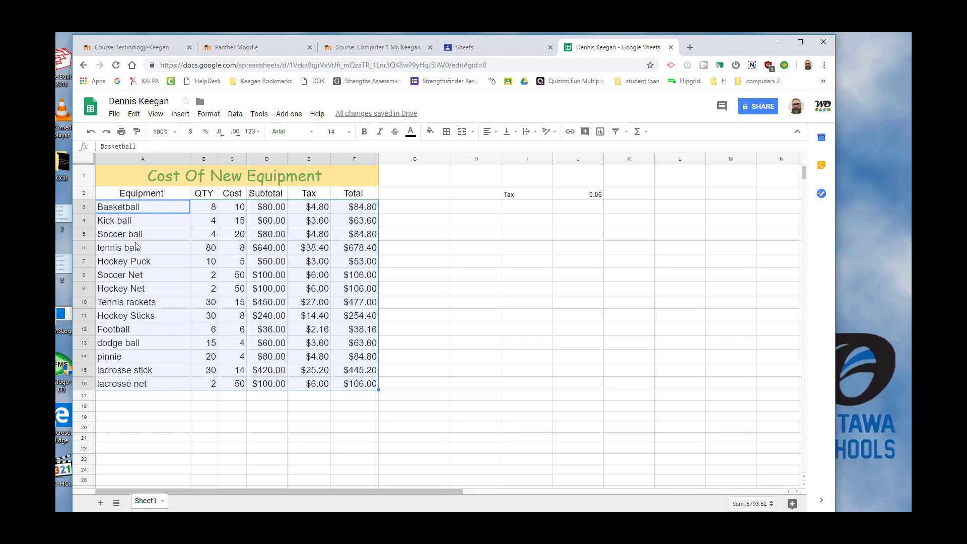
{"action": "left_click", "coordinate": [237, 114]}
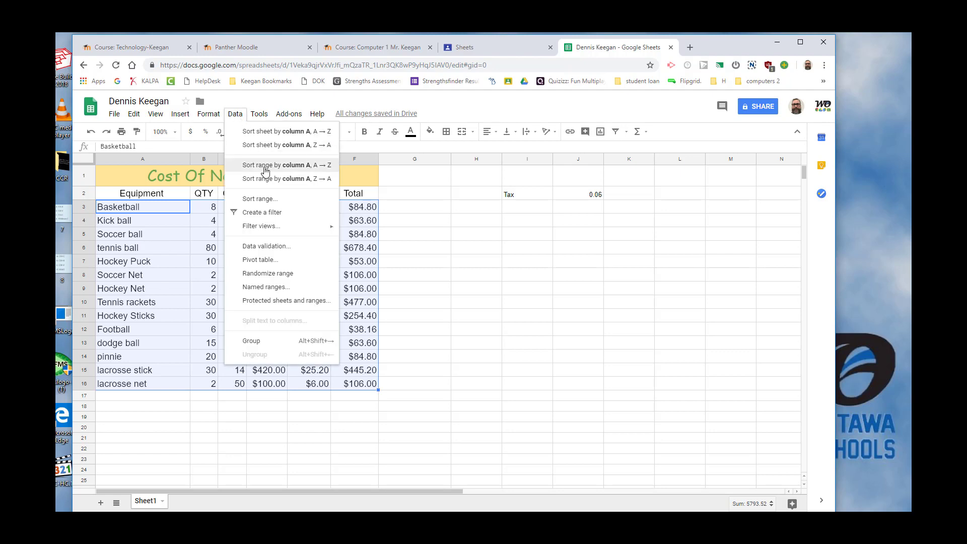
{"action": "left_click", "coordinate": [321, 170]}
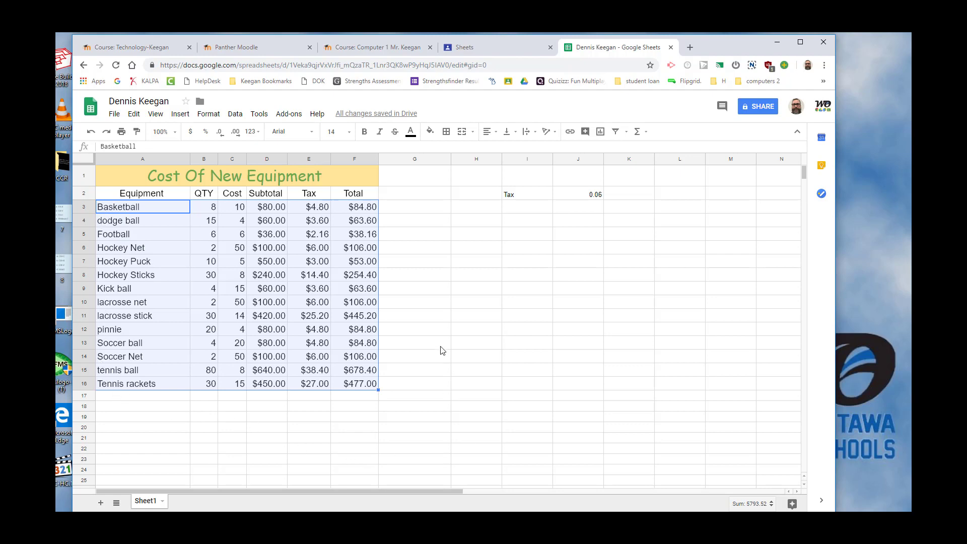
Step: Set up a range sort of the equipment rows in A3:F16 by column F, the Total column
{"action": "left_click", "coordinate": [453, 319]}
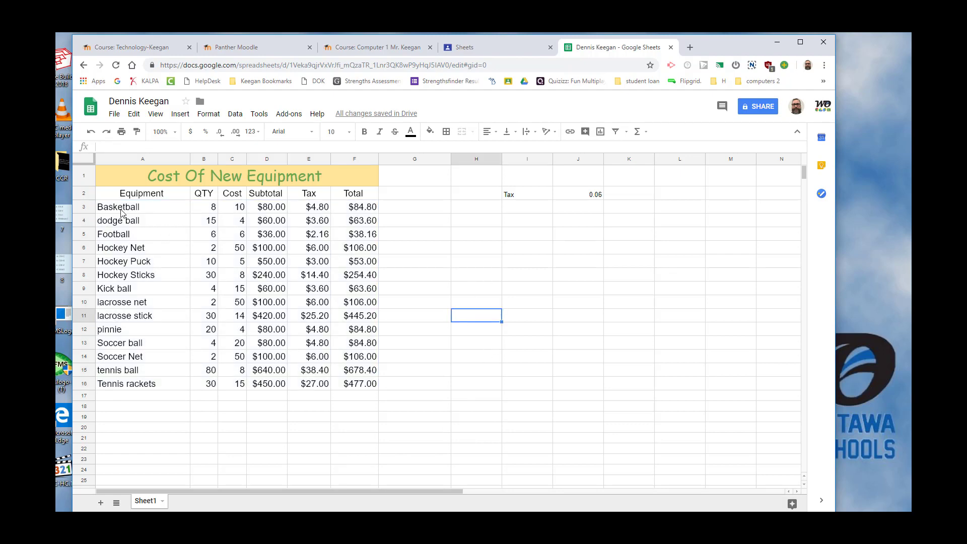
{"action": "left_click_drag", "start_coordinate": [121, 209], "coordinate": [351, 381]}
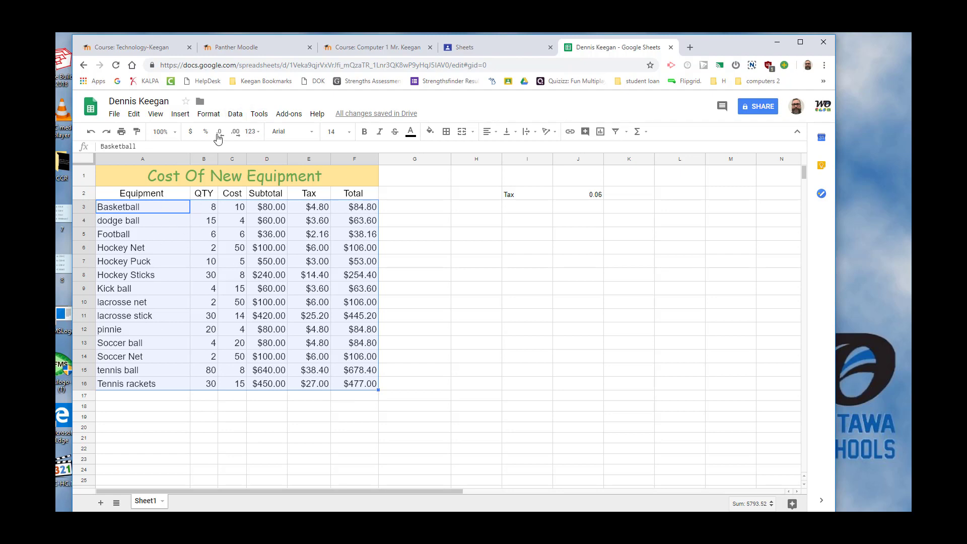
{"action": "left_click", "coordinate": [235, 115]}
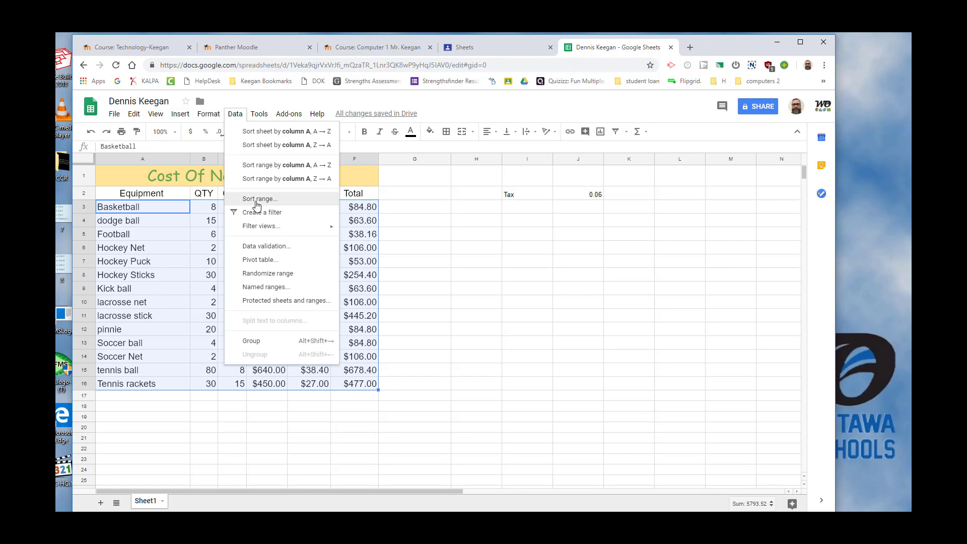
{"action": "left_click", "coordinate": [276, 203]}
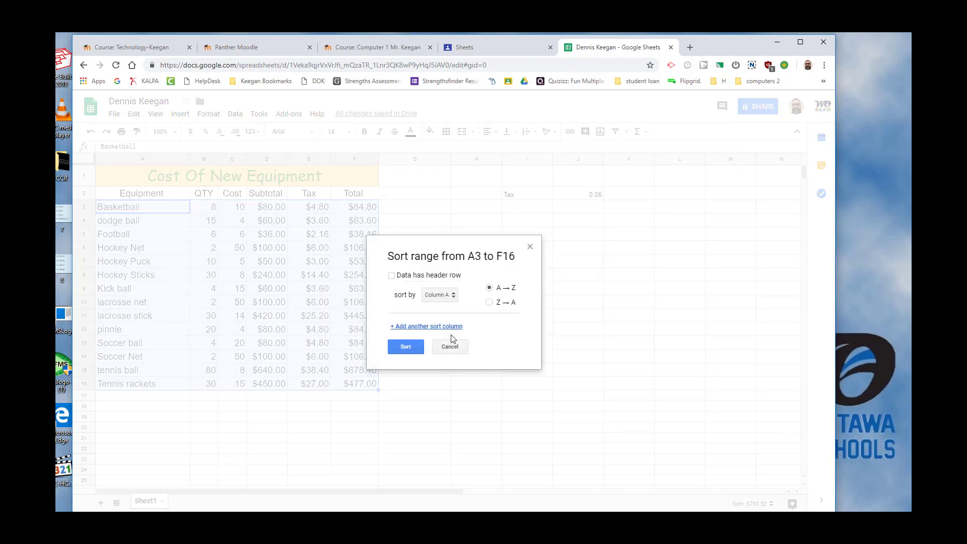
{"action": "left_click", "coordinate": [455, 297]}
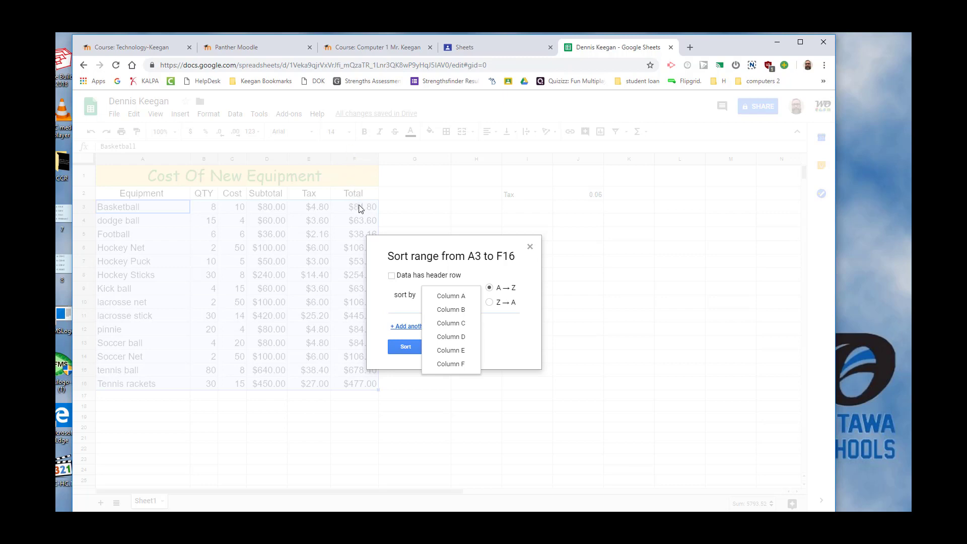
{"action": "left_click", "coordinate": [467, 364]}
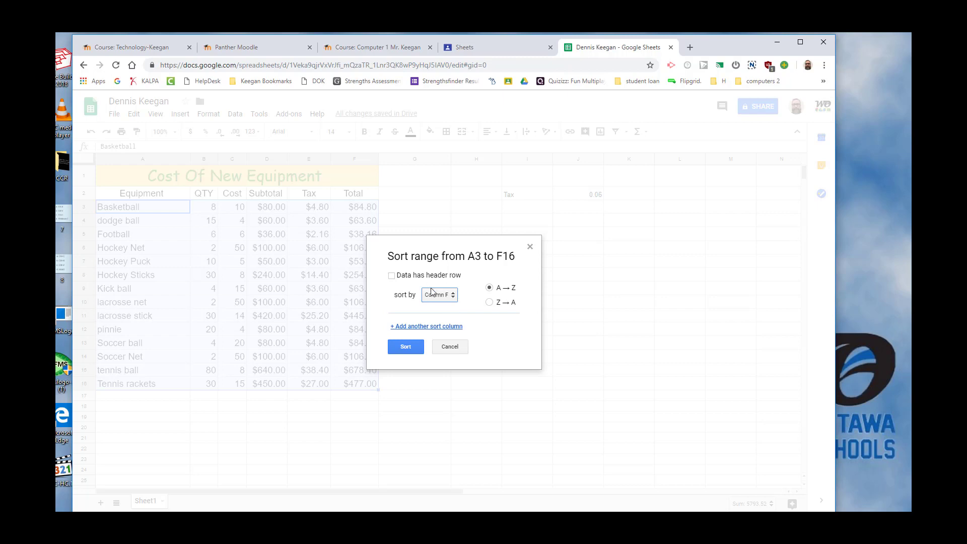